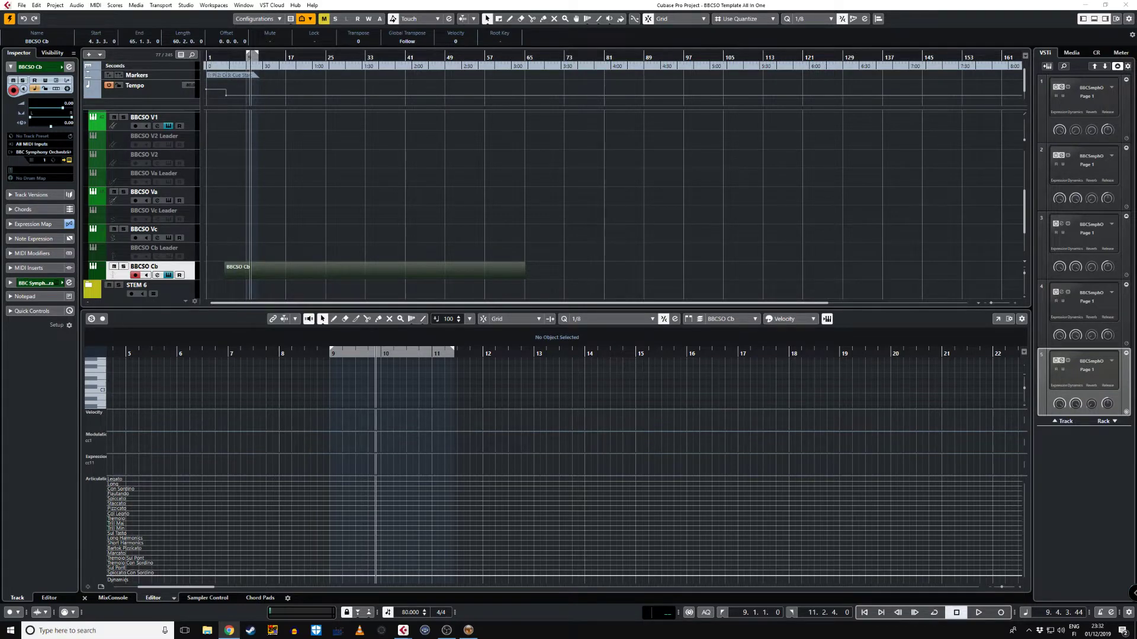
Delete the tempo events at the start of the Tempo track.
drag(220, 94, 237, 105)
key(Delete)
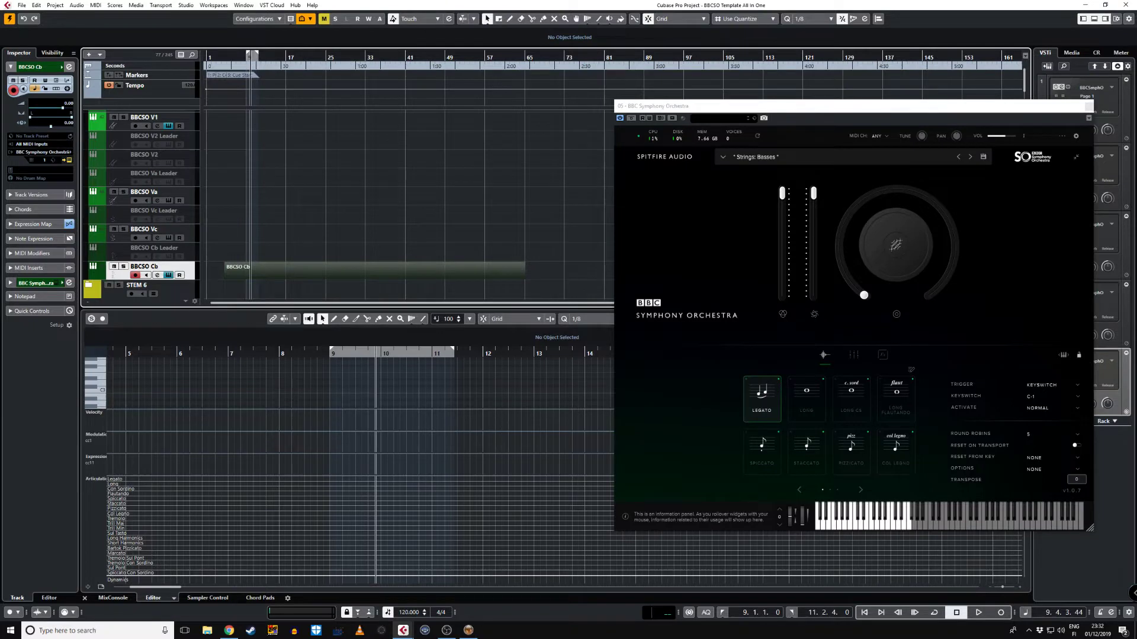
key(alt+Tab)
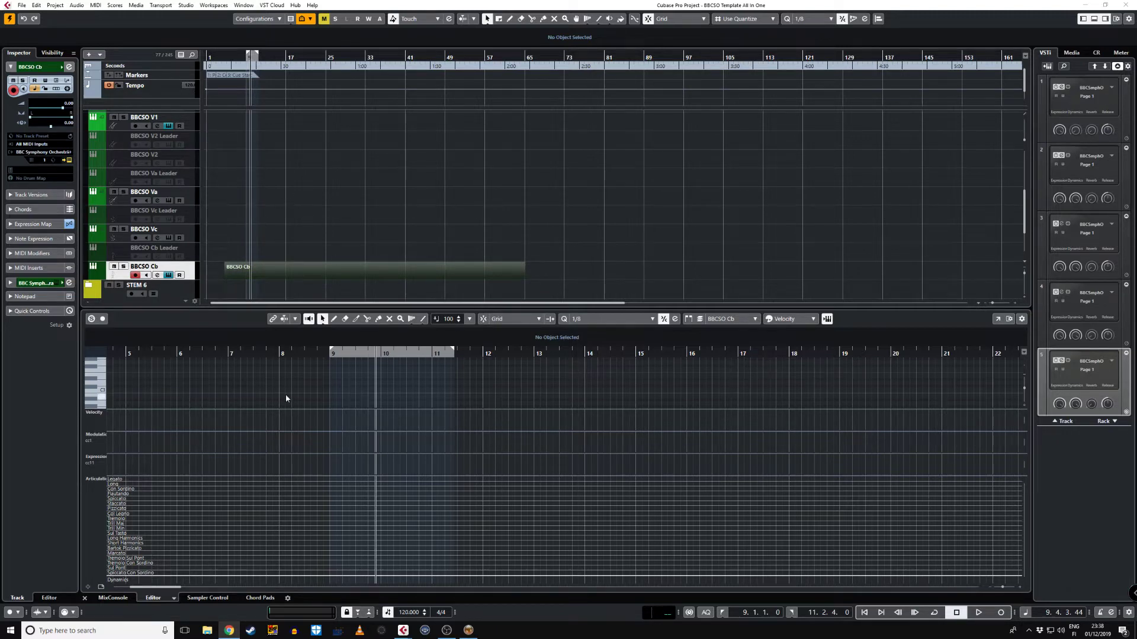
Draw five short notes at different pitches in the BBCSO Cb part across bars 9 and 10.
scroll(322, 408, down, 1)
right_click(354, 377)
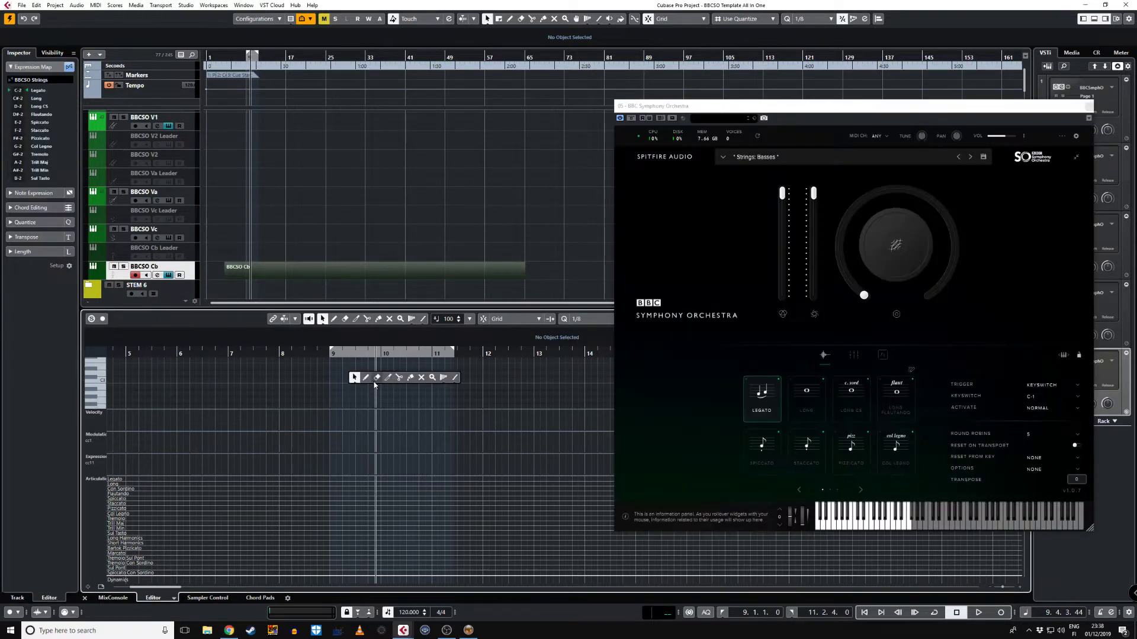
click(366, 380)
drag(339, 389, 348, 386)
click(351, 378)
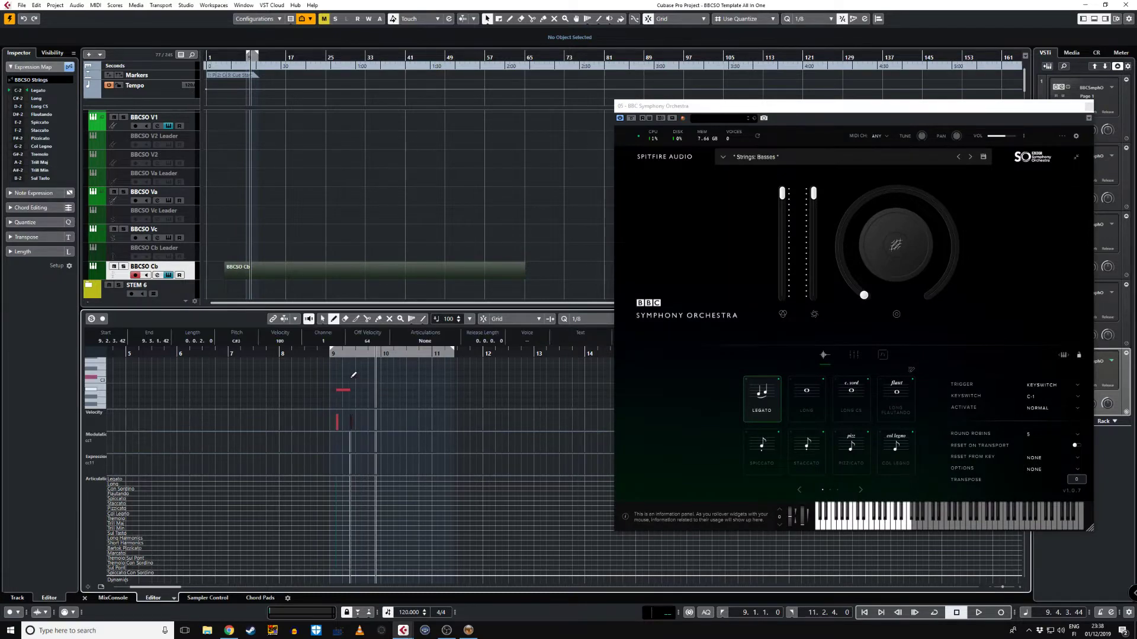
click(377, 367)
click(385, 374)
click(402, 382)
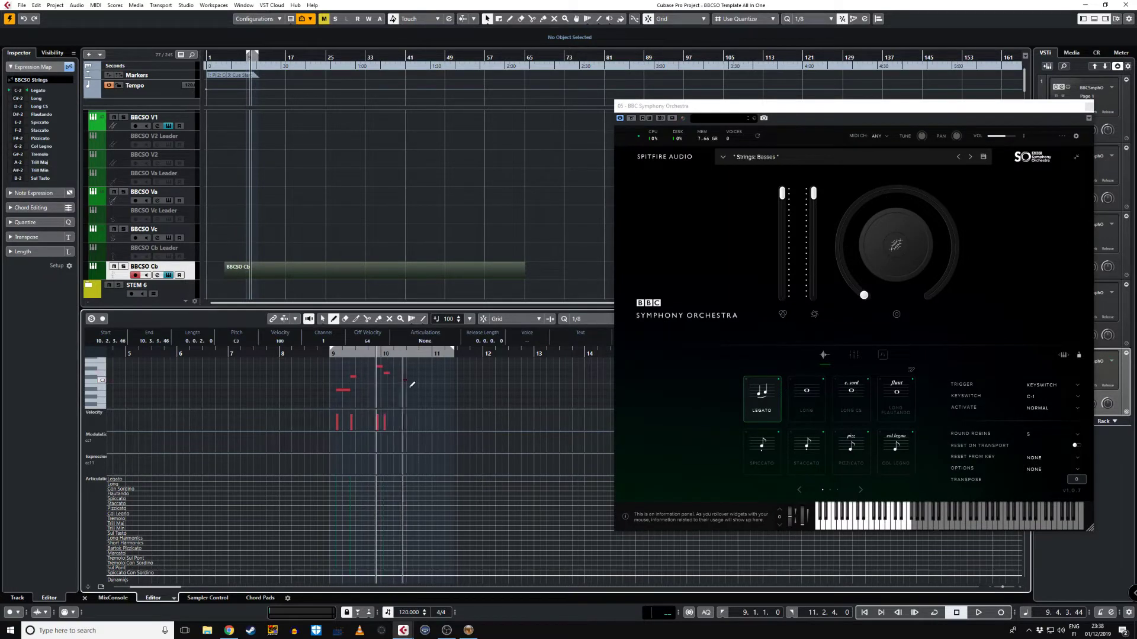
right_click(410, 387)
click(412, 389)
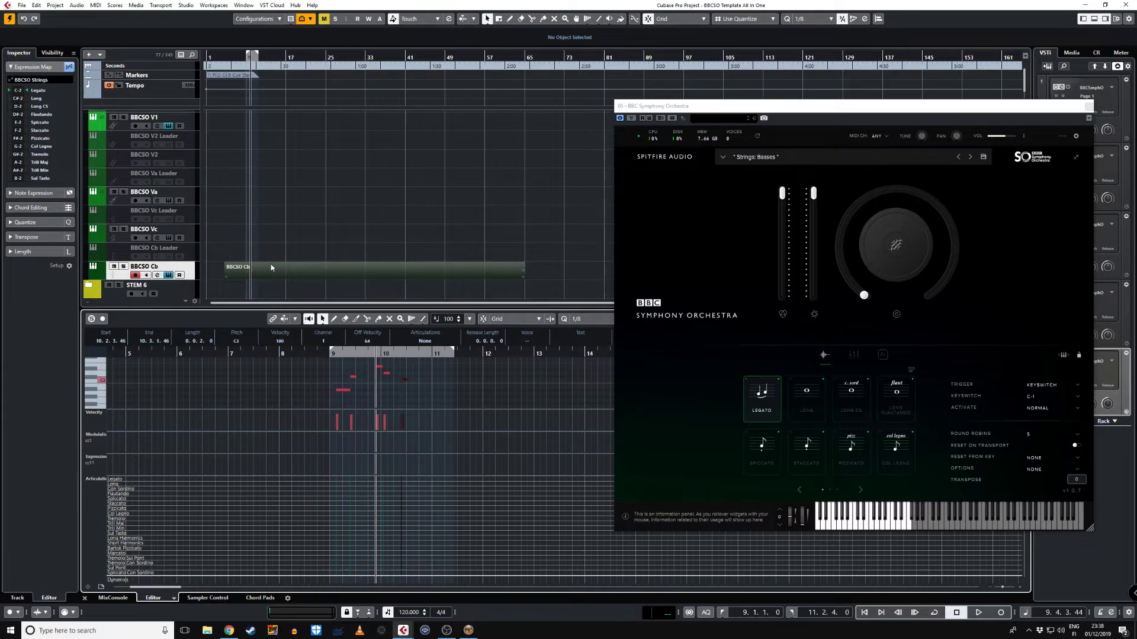
View the BBCSO Cb part as notation in the Score Editor and close it again.
click(299, 236)
click(97, 5)
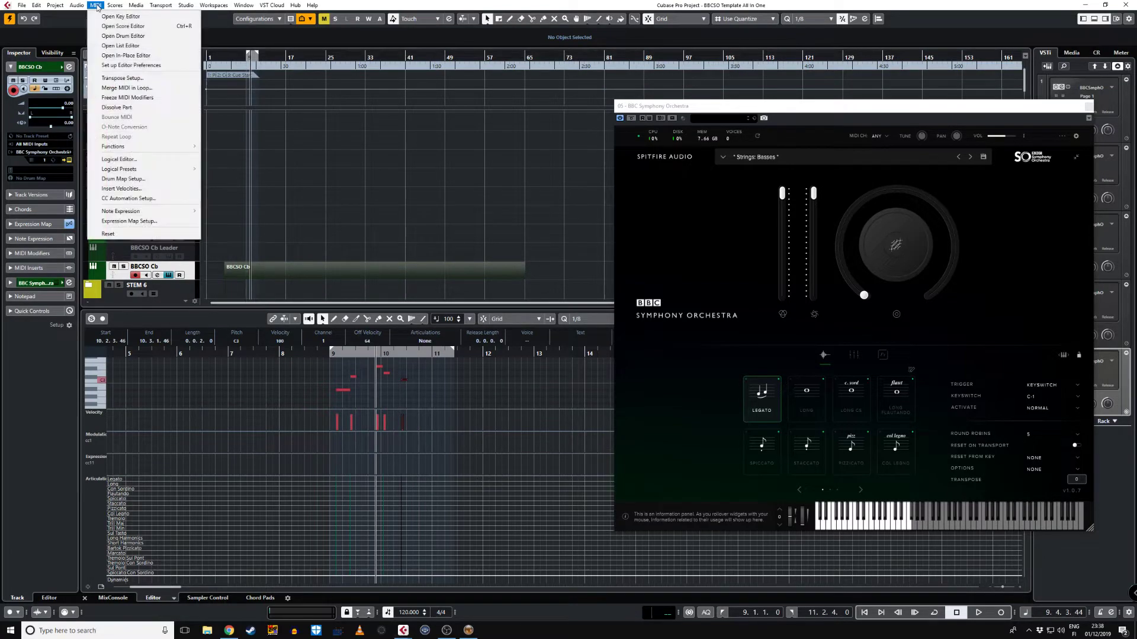
click(121, 26)
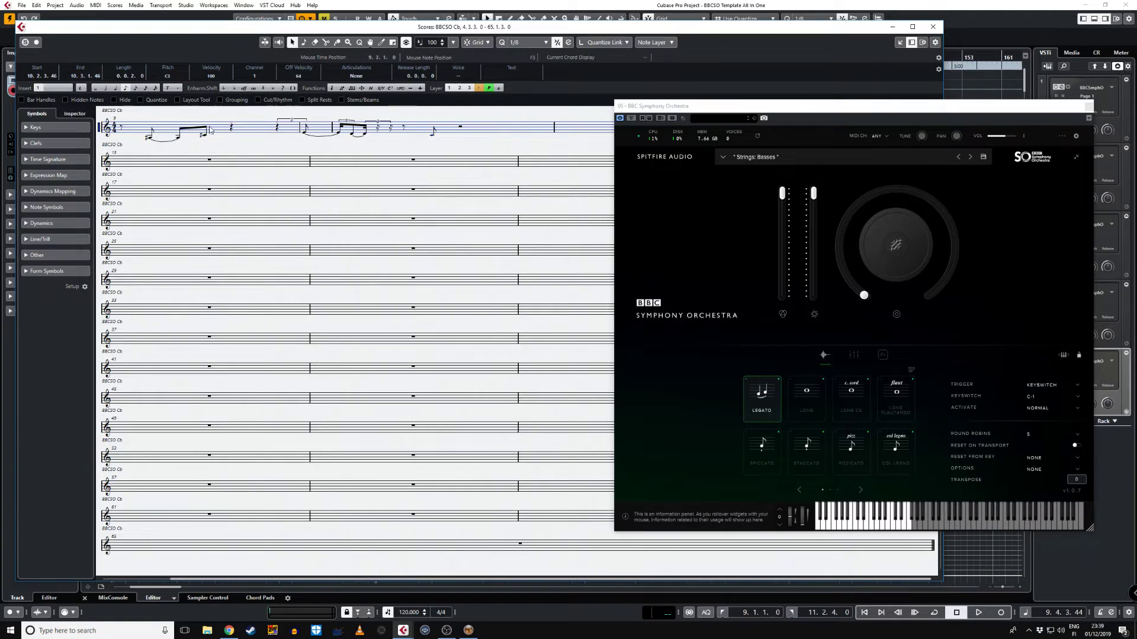
click(932, 28)
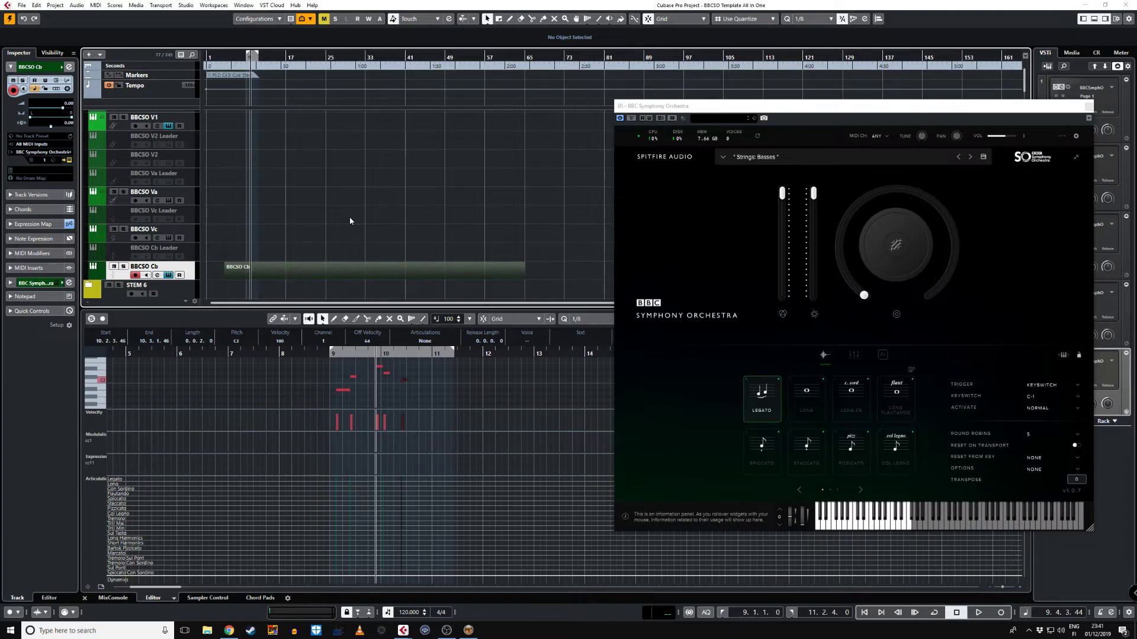
Look through the track list from the harp and strings tracks down to the STEM 9 folder.
scroll(177, 225, down, 2)
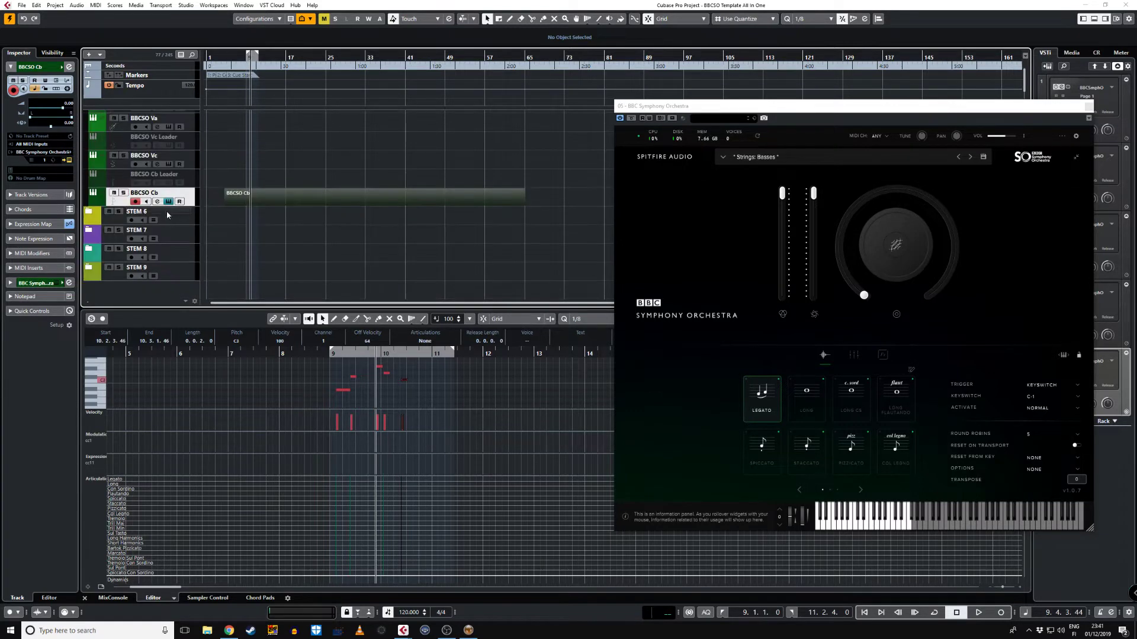
scroll(166, 211, up, 6)
scroll(142, 193, up, 1)
scroll(148, 122, down, 8)
scroll(162, 203, up, 6)
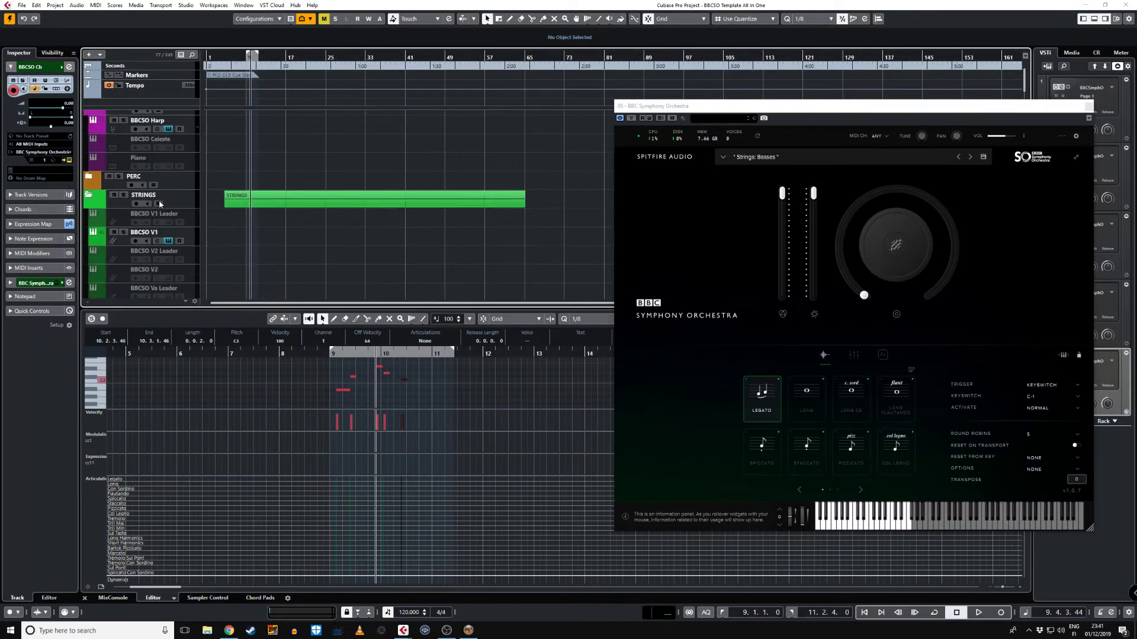
scroll(162, 204, down, 6)
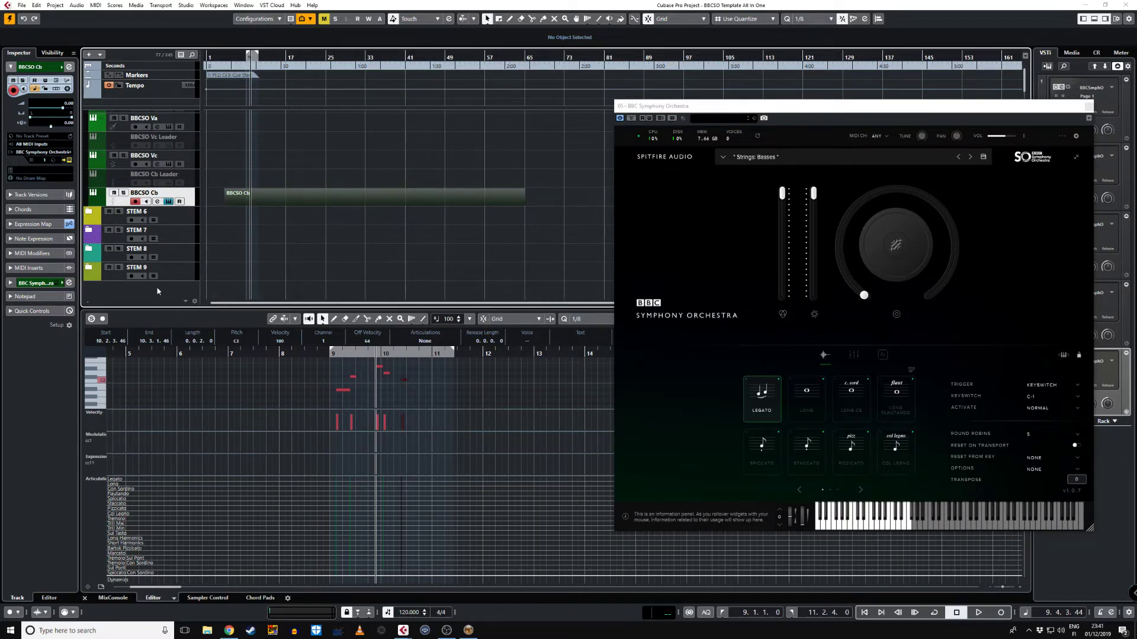
right_click(157, 293)
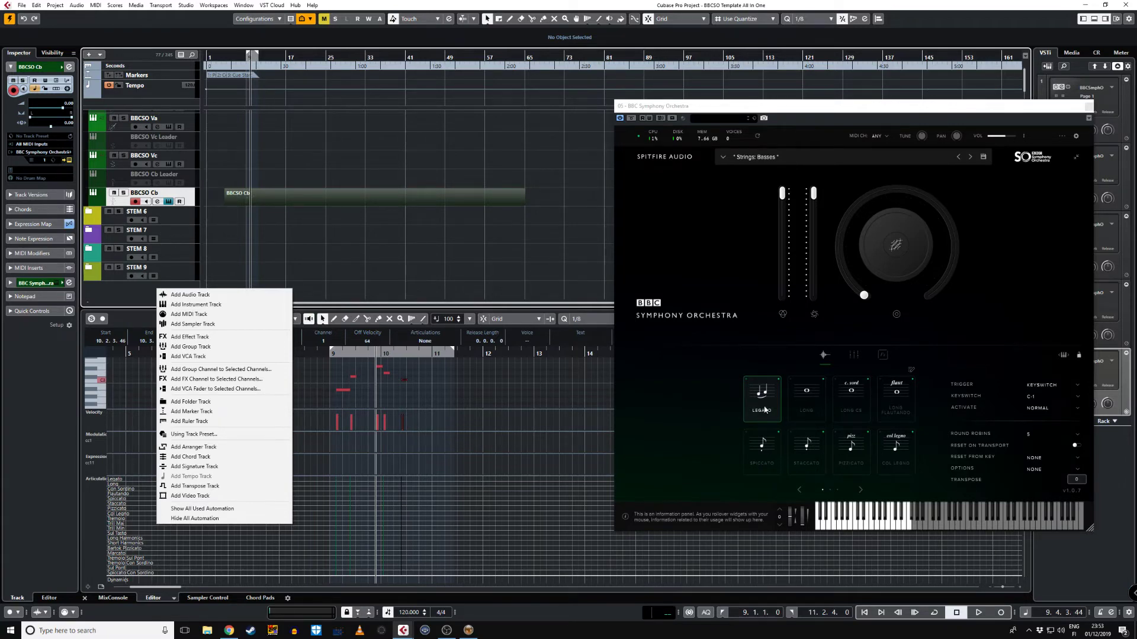
Audition the Basses techniques in BBC Symphony Orchestra, including Col Legno, Legato, Pizzicato and Staccato.
click(808, 408)
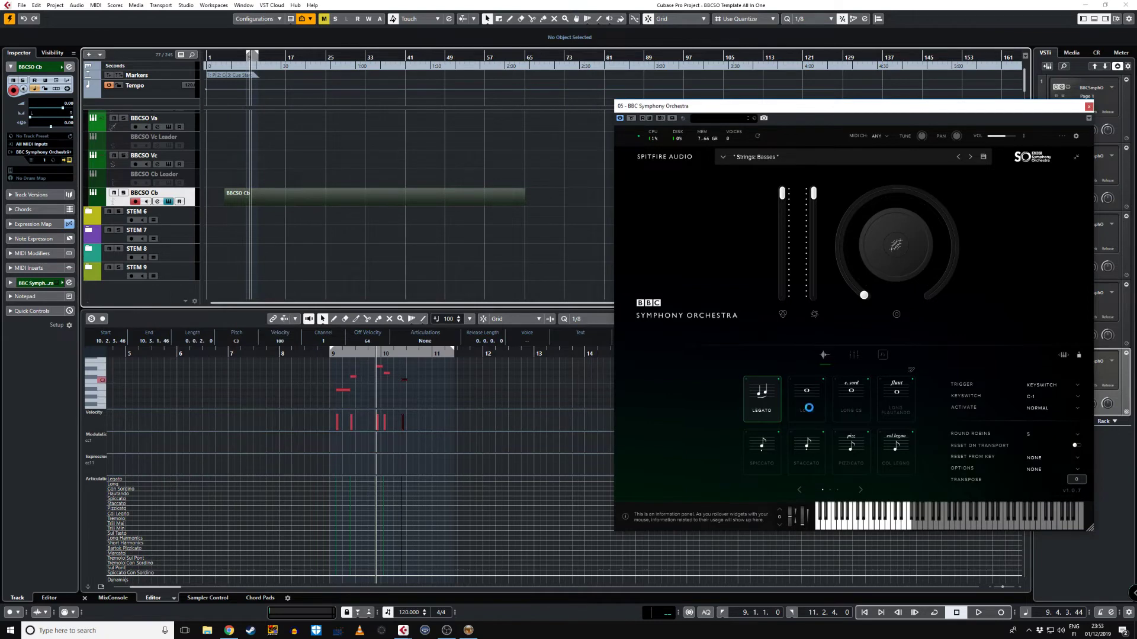
click(902, 414)
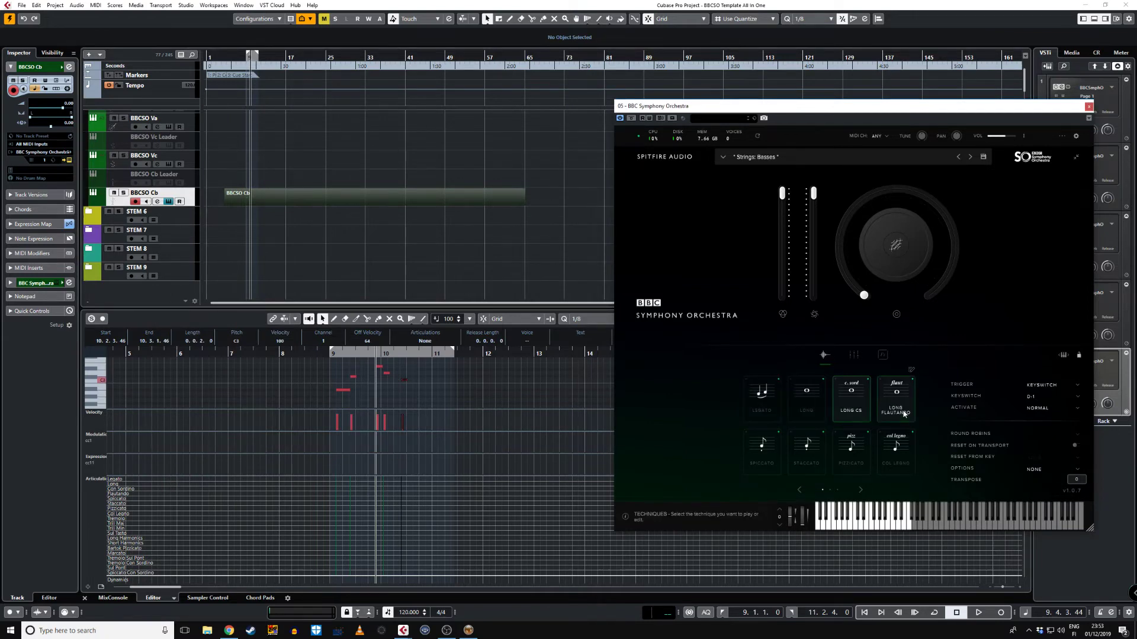
click(904, 468)
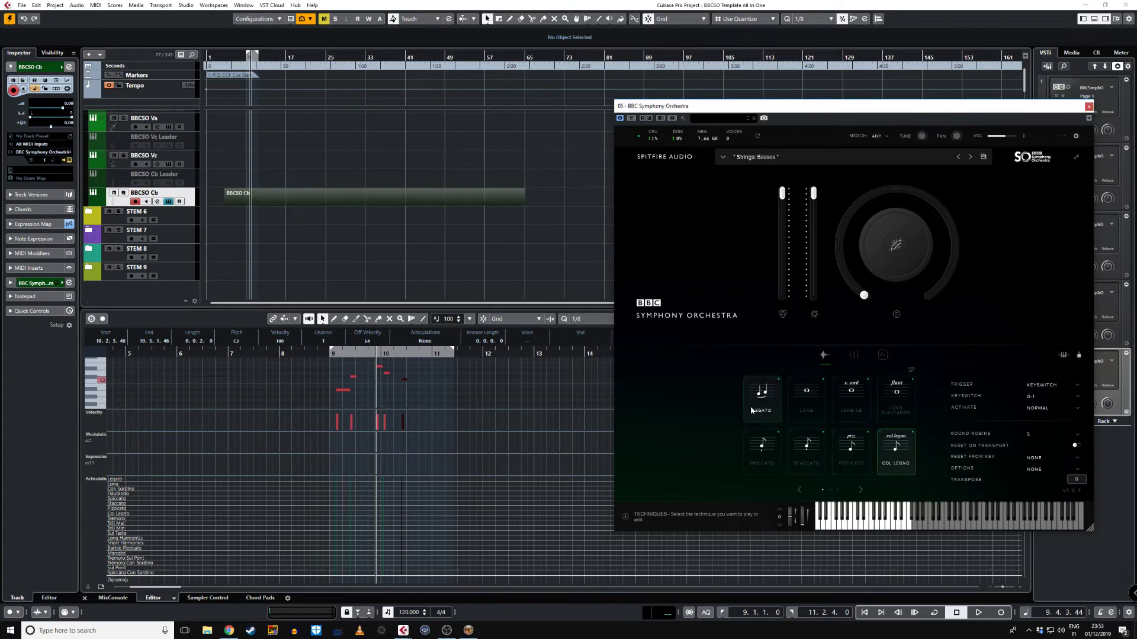
click(768, 407)
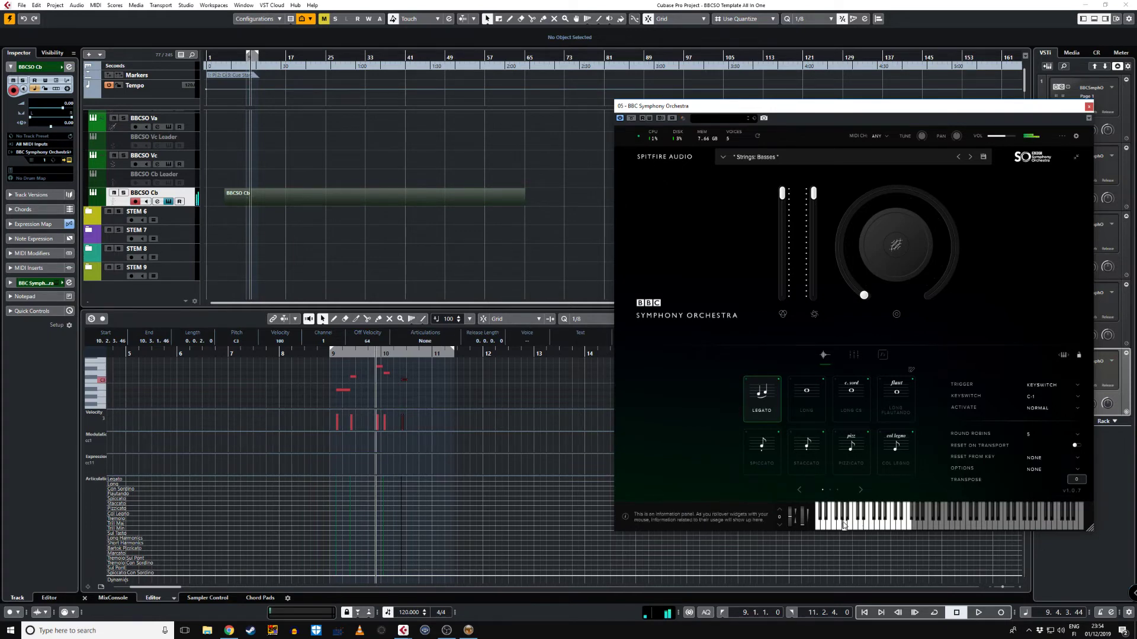
click(852, 449)
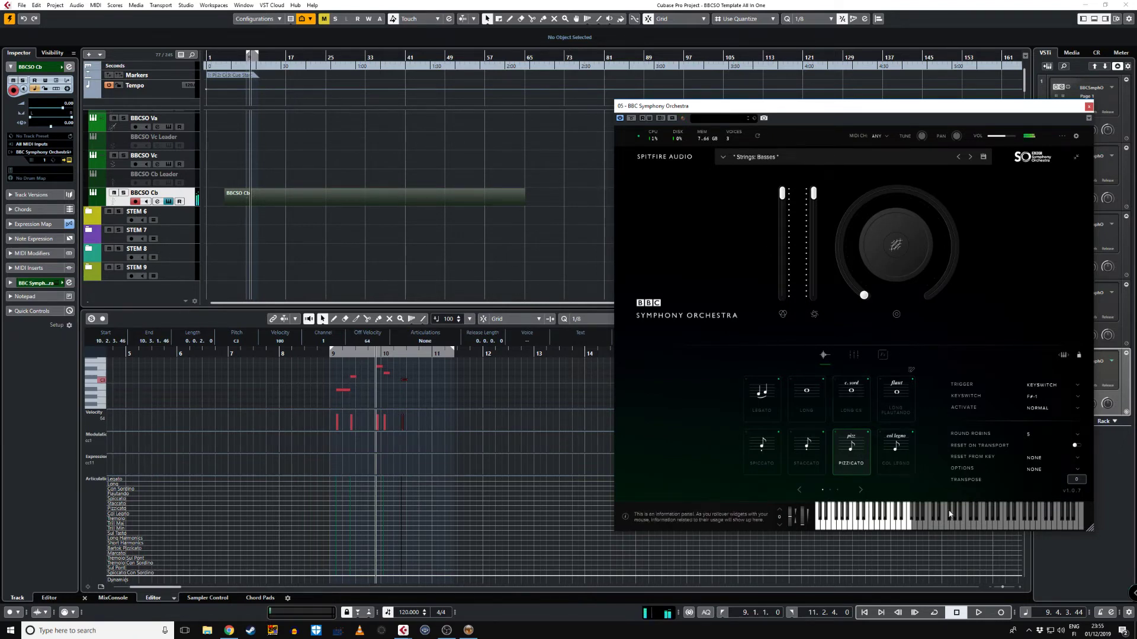
click(812, 461)
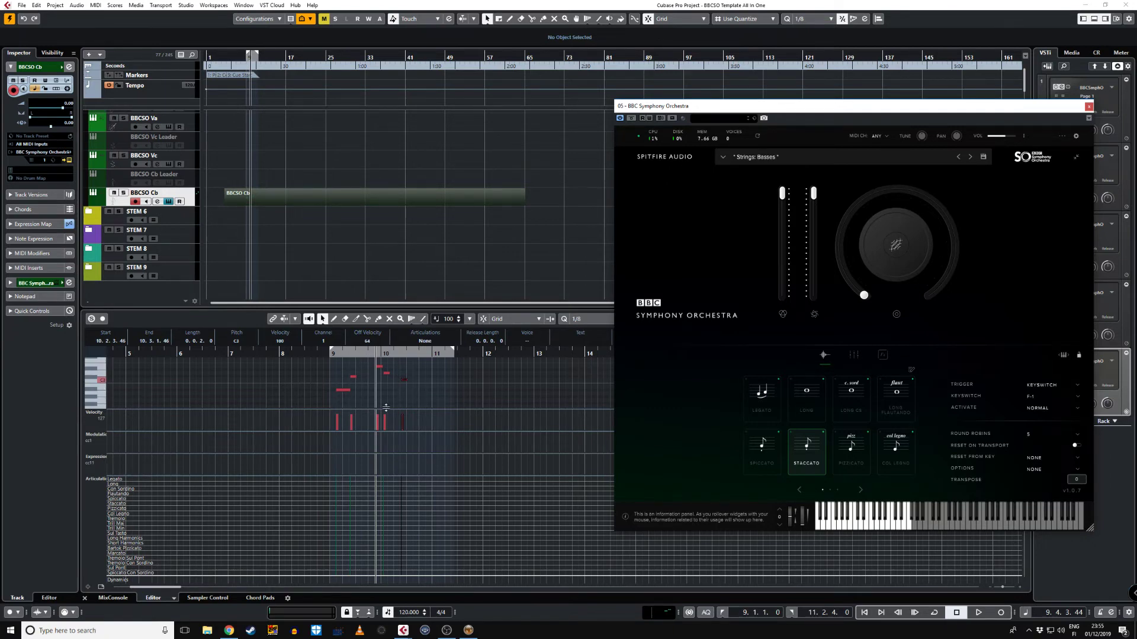
Draw a Legato articulation at bar 9 and a Staccato articulation starting just before bar 10 in the articulation lane.
click(353, 507)
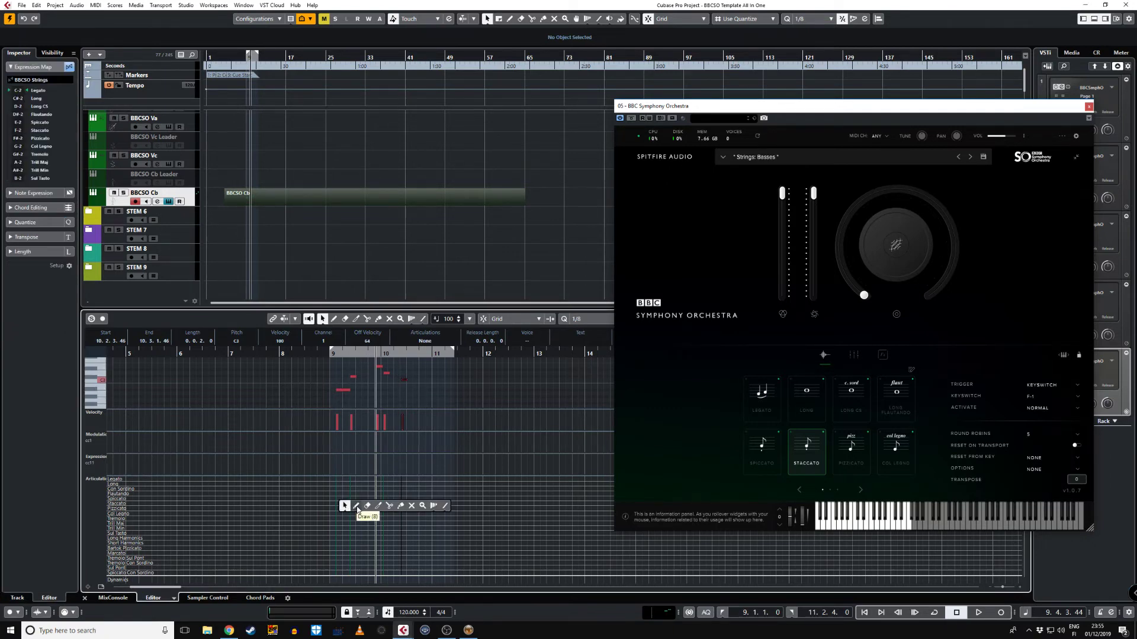
key(8)
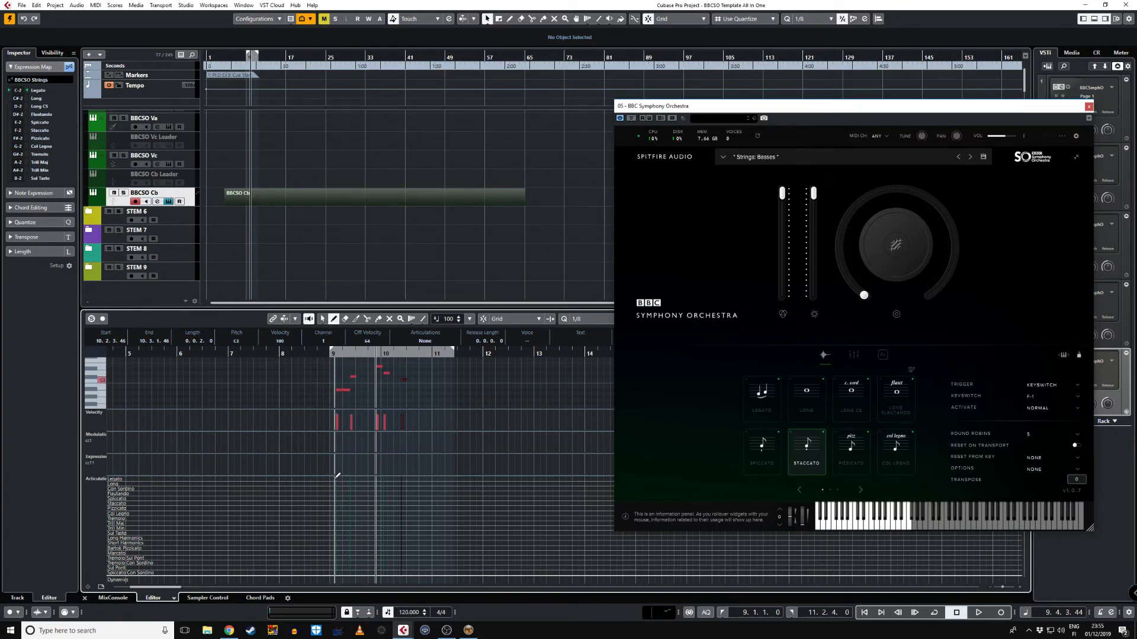
click(336, 478)
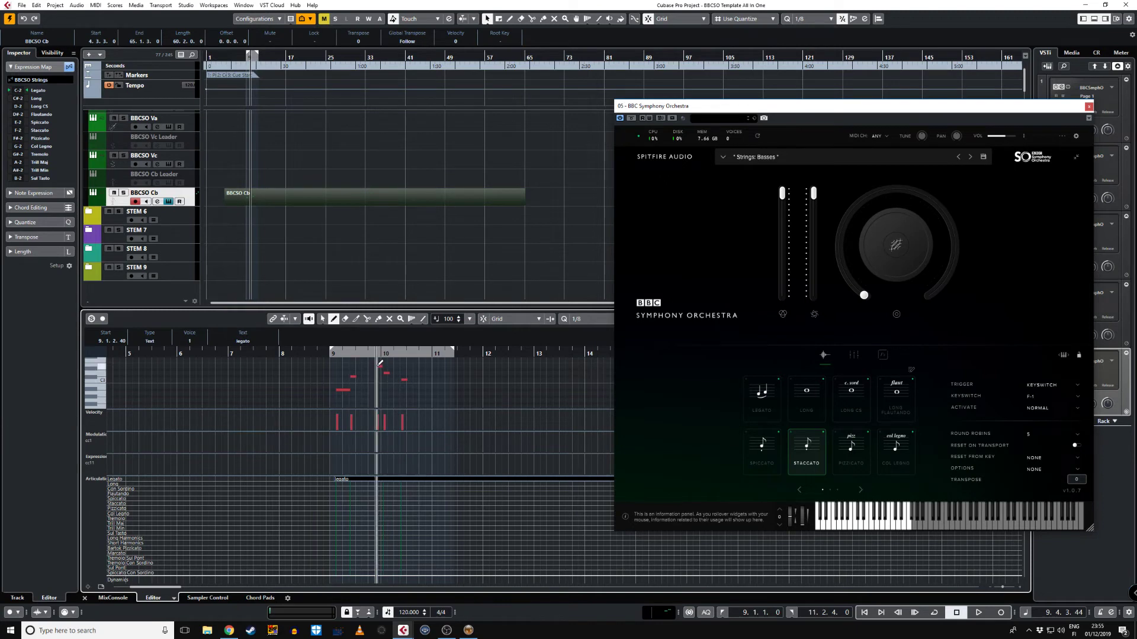
click(373, 503)
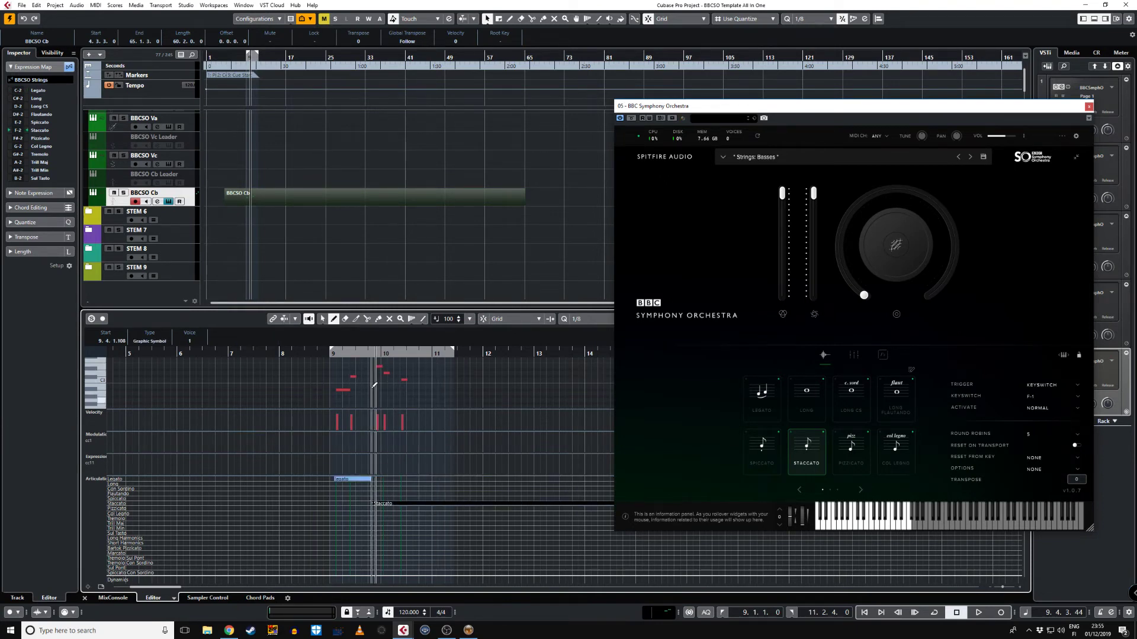
Play the BBCSO Cb phrase from bar 9 to check the drawn articulations.
drag(345, 57, 235, 71)
key(space)
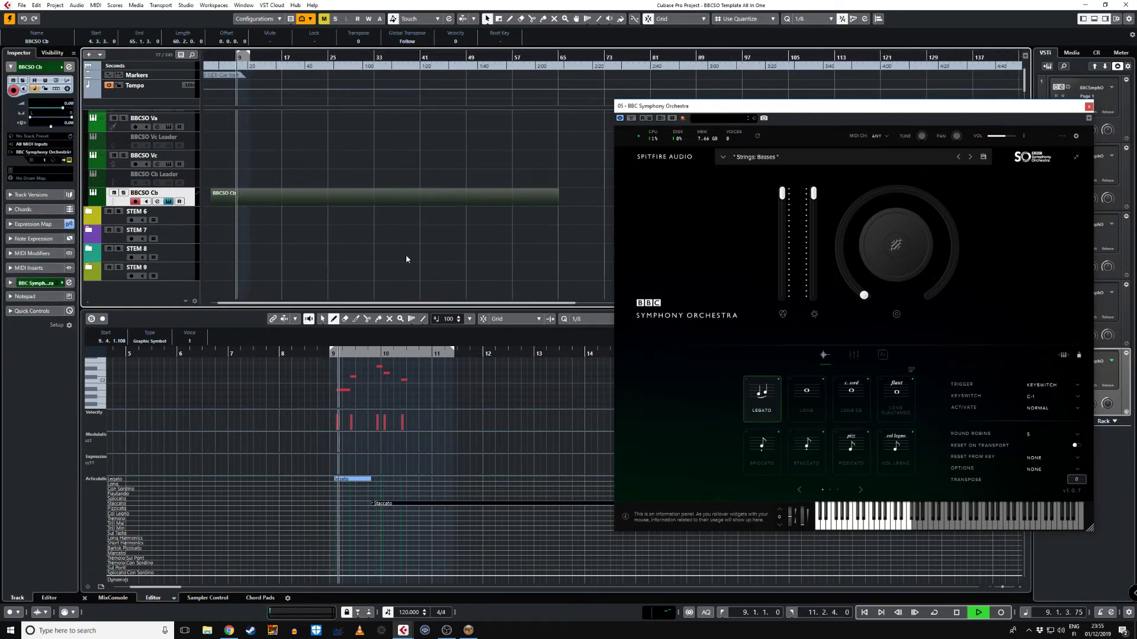
key(space)
Transpose all five drawn BBCSO Cb notes down into the basses' low range and play the phrase back.
right_click(413, 392)
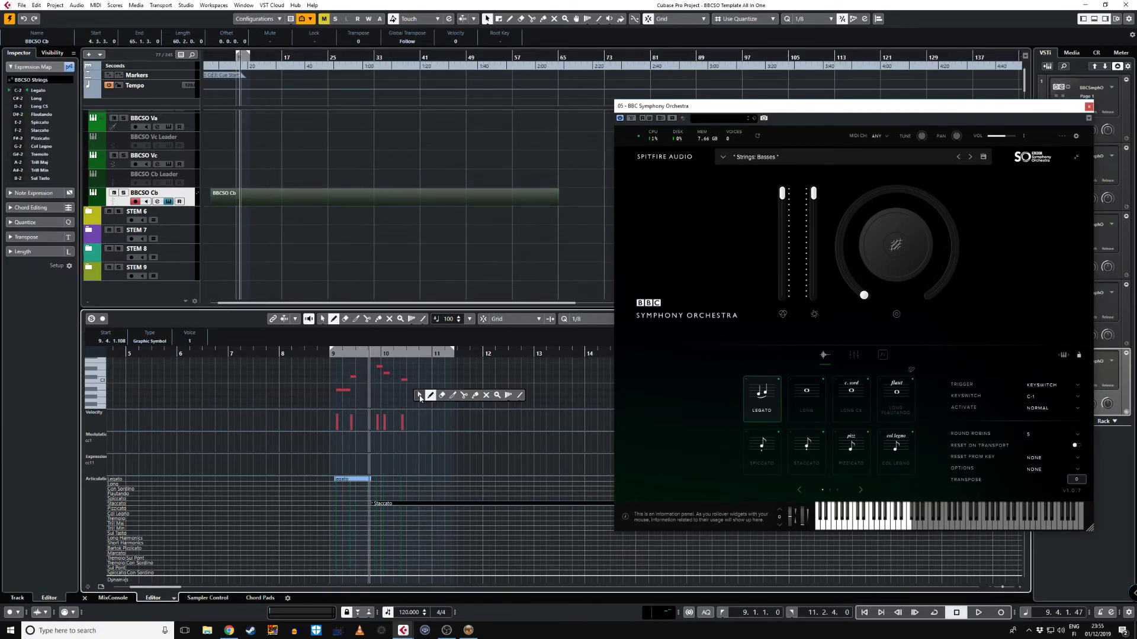
click(422, 396)
drag(422, 399, 287, 361)
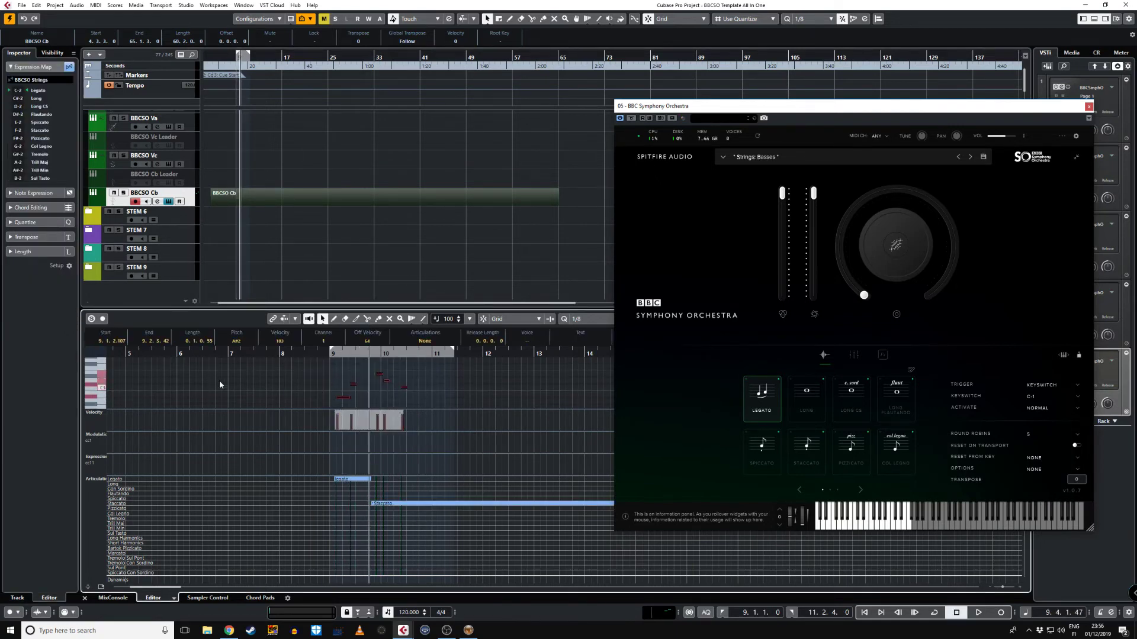
key(Down)
key(Down)
key(Down)
key(Down)
key(Down)
key(Down)
key(Down)
key(Down)
key(Down)
key(Down)
key(Down)
key(Down)
key(Down)
key(Down)
key(Down)
key(Down)
key(Down)
key(Down)
key(Down)
key(Down)
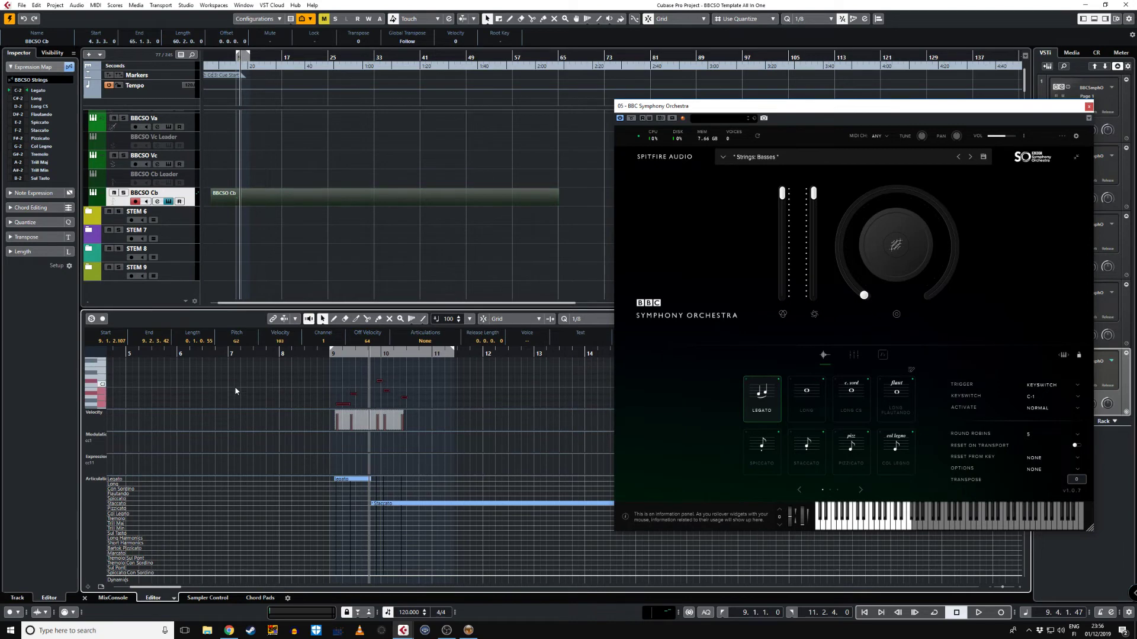
key(space)
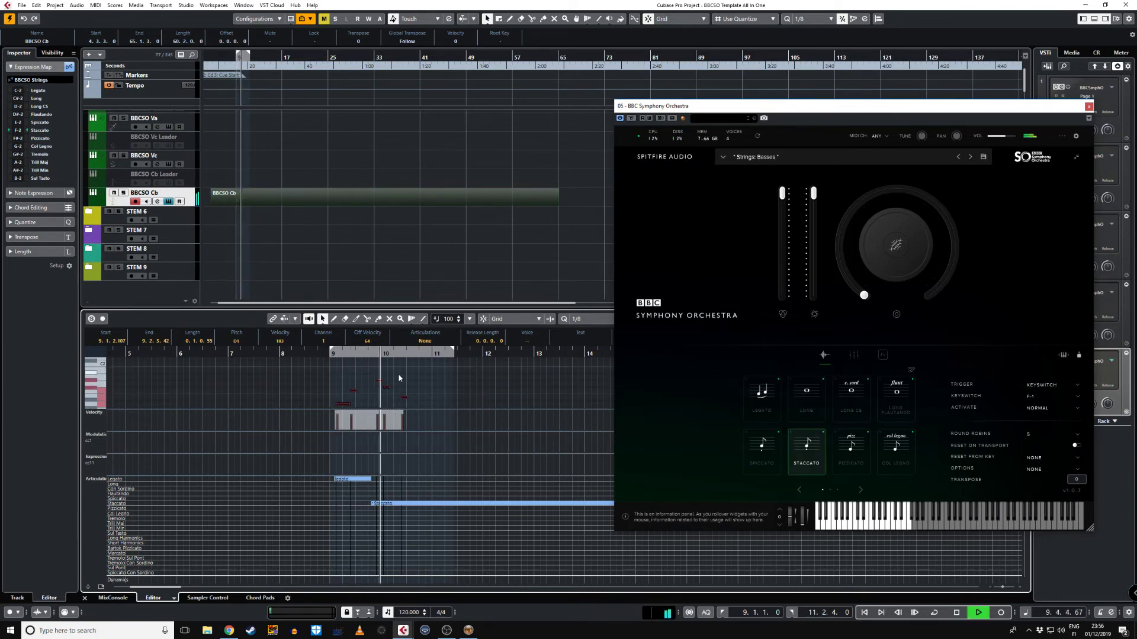
key(space)
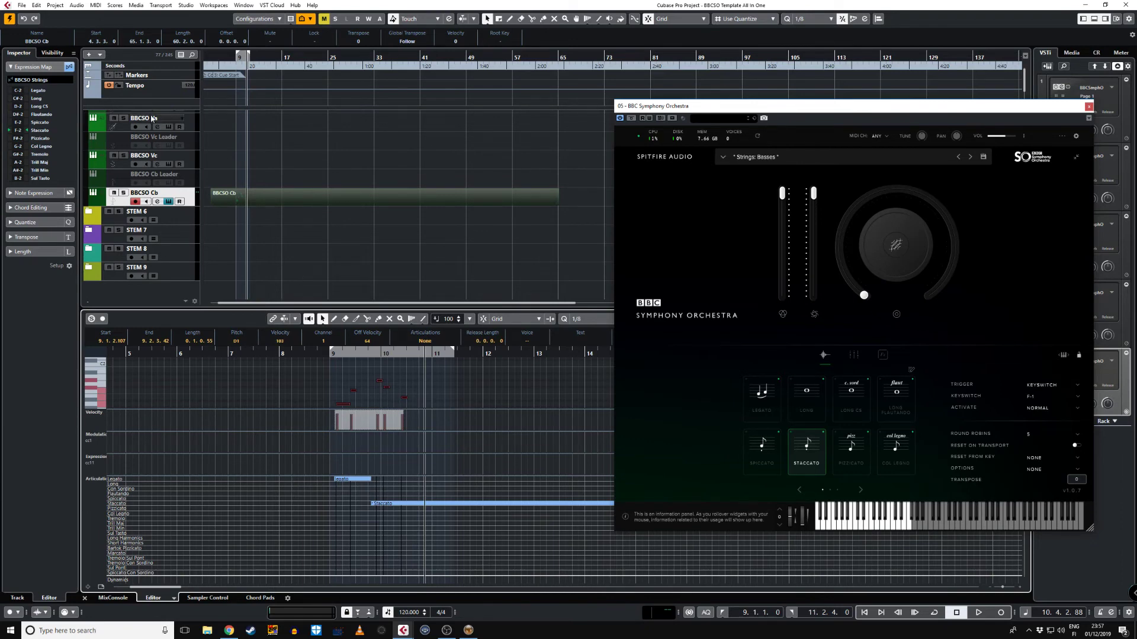
Select the BBCSO Vc track and look through the other tracks in the STRINGS folder.
click(122, 163)
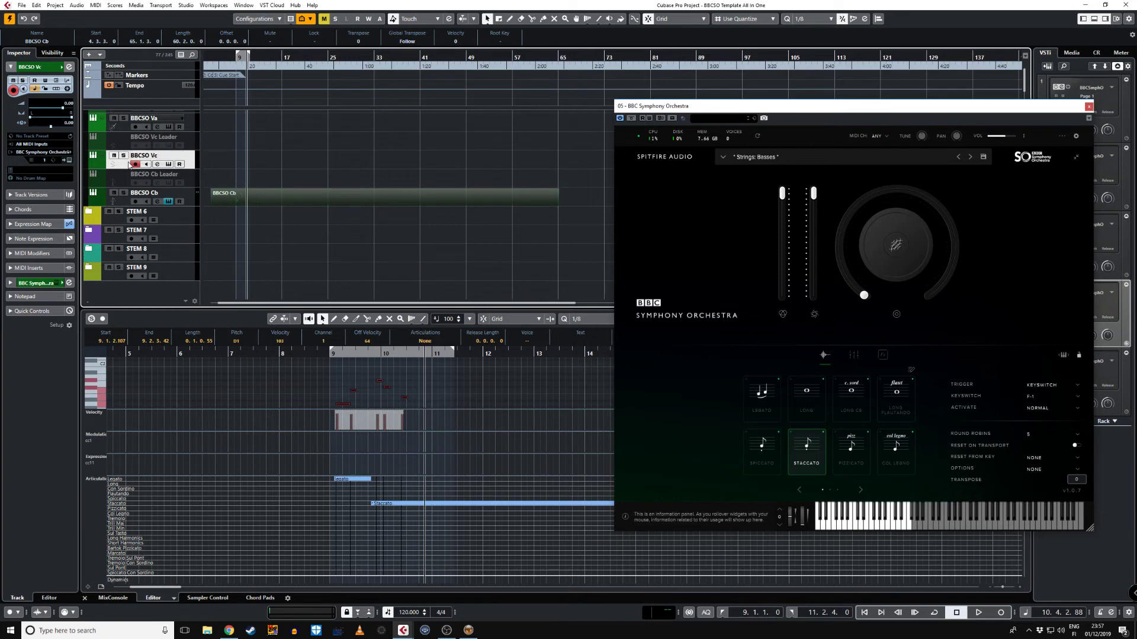
scroll(168, 165, up, 2)
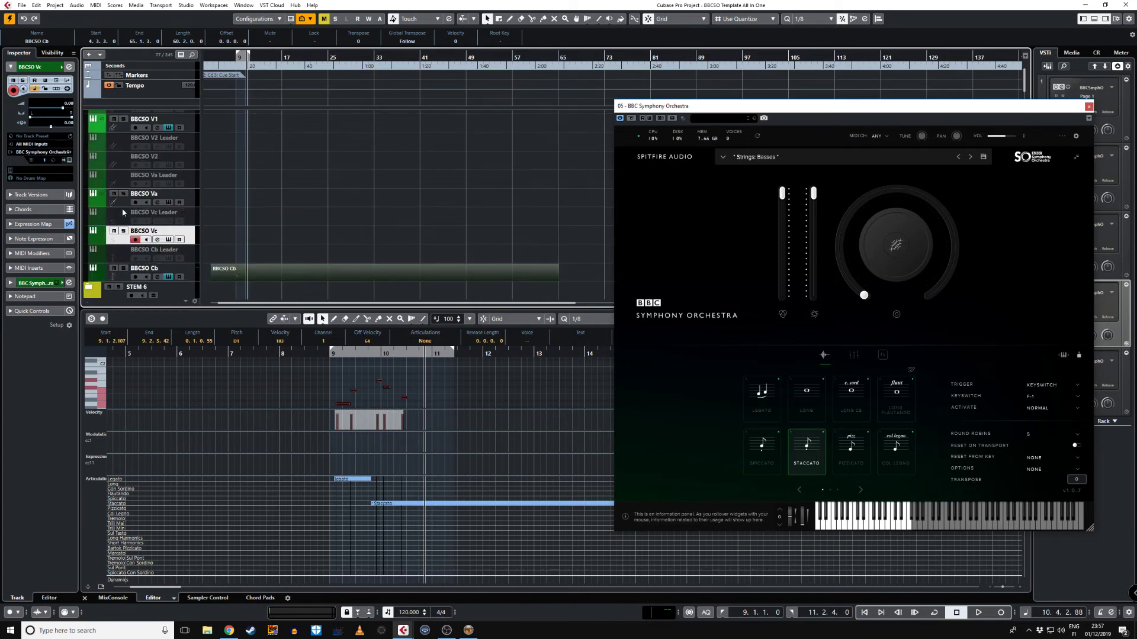
scroll(169, 170, up, 2)
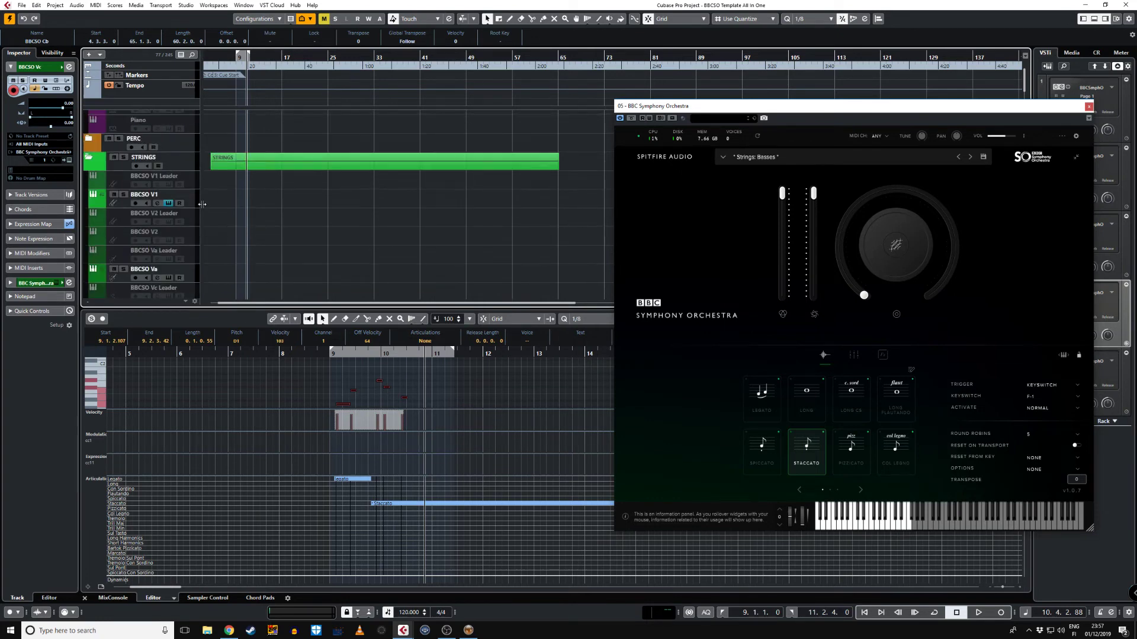
scroll(340, 242, down, 3)
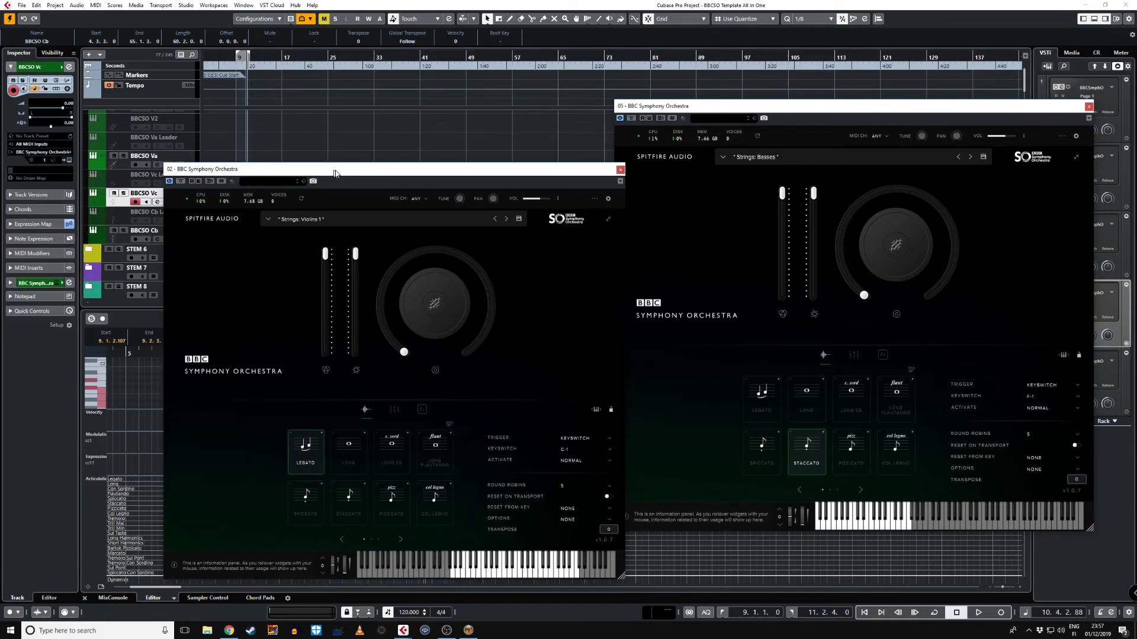
Compare the Violins 1 instrument window with the Basses one, moving it around, and close it.
drag(335, 171, 762, 204)
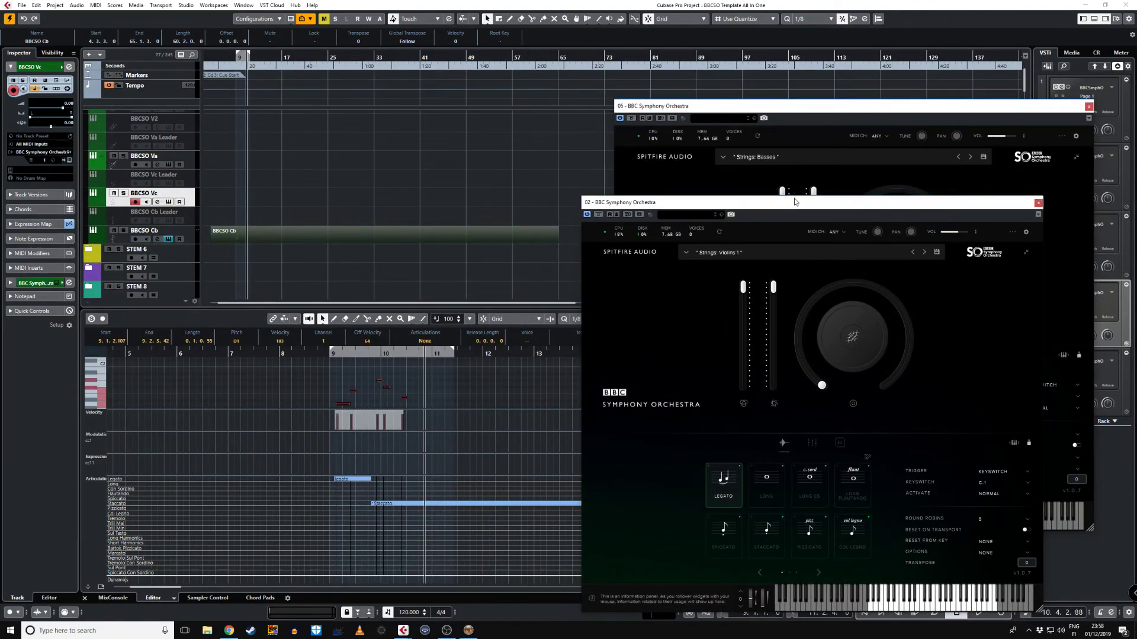
drag(795, 202, 380, 197)
click(623, 197)
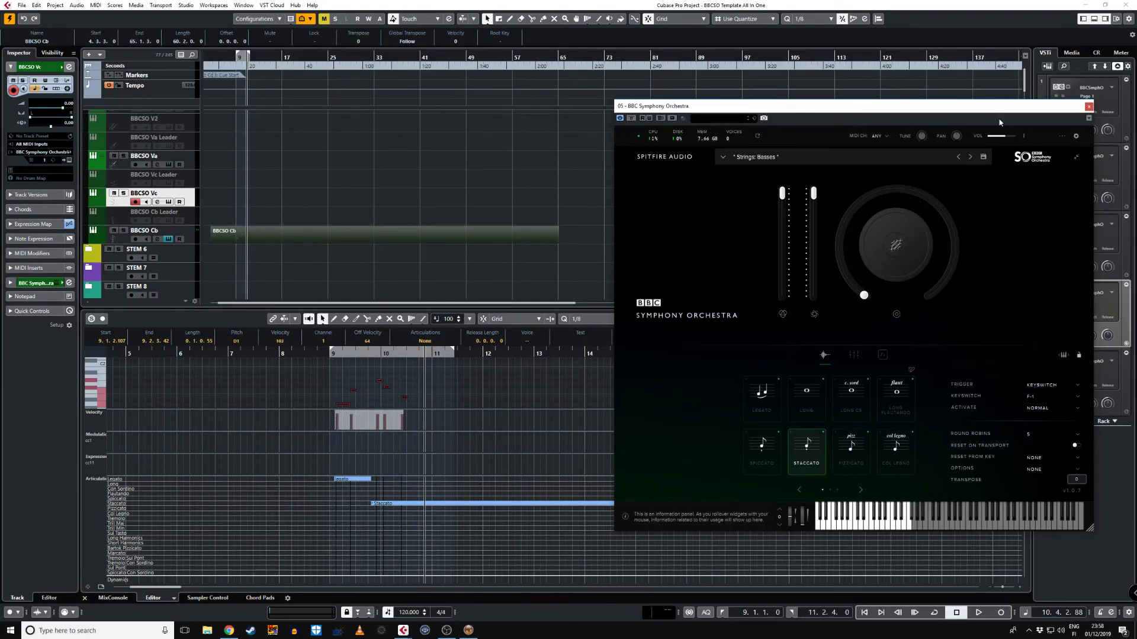
Shift the Basses instrument window slightly and view the commands available for the BBCSO Vc track.
drag(951, 106, 932, 103)
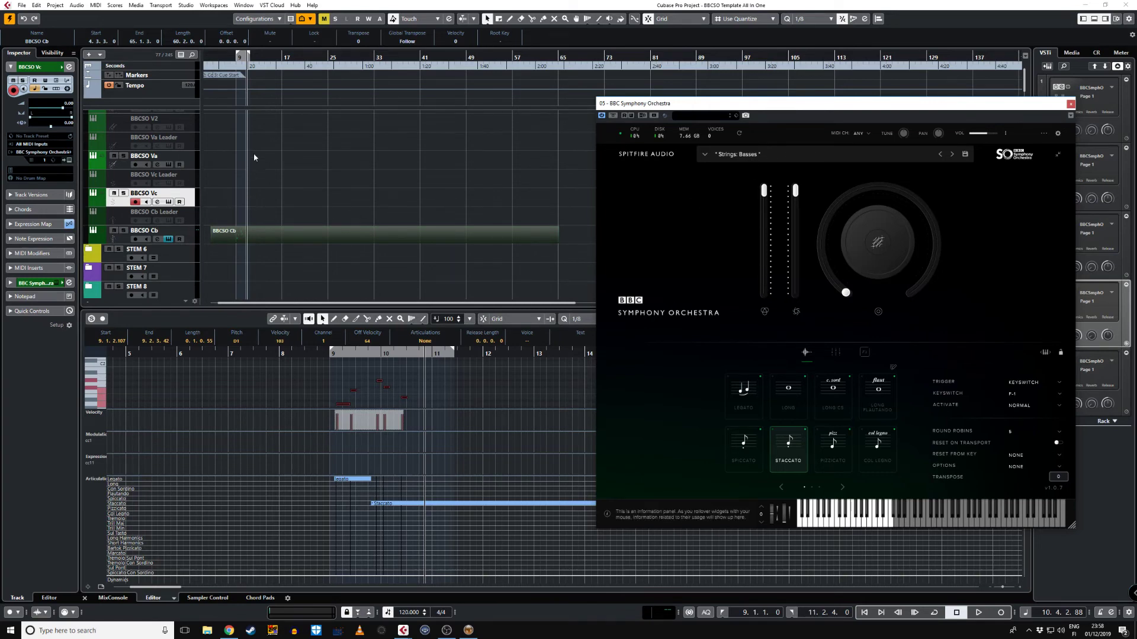
right_click(167, 197)
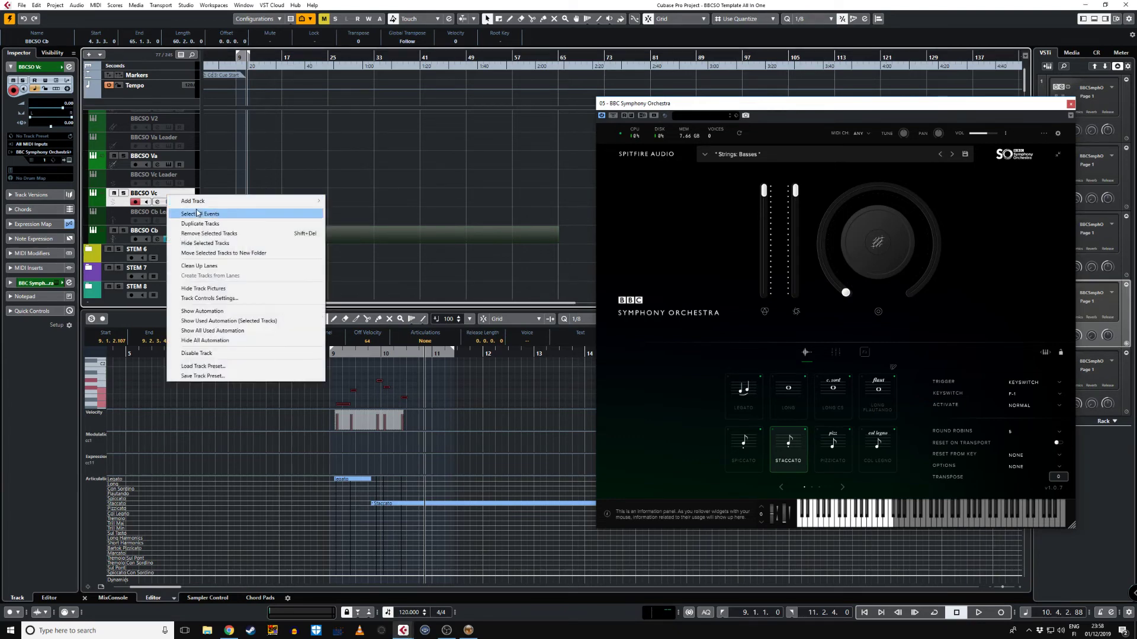
click(121, 304)
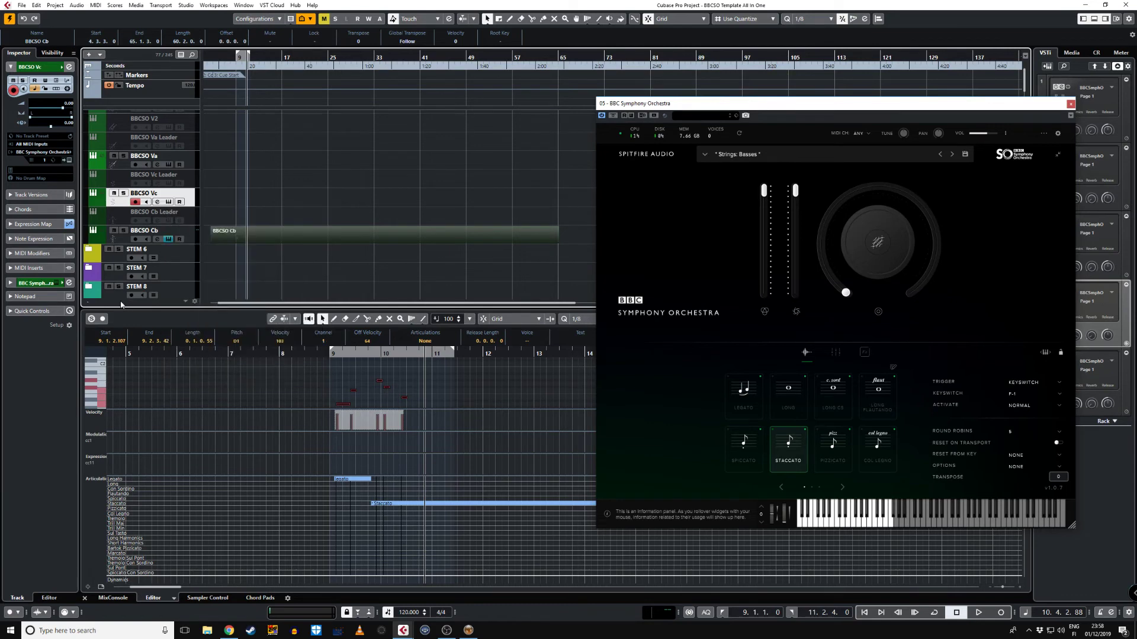
View the track types that can be added below the STEM folders, without adding one.
scroll(121, 304, down, 2)
right_click(131, 296)
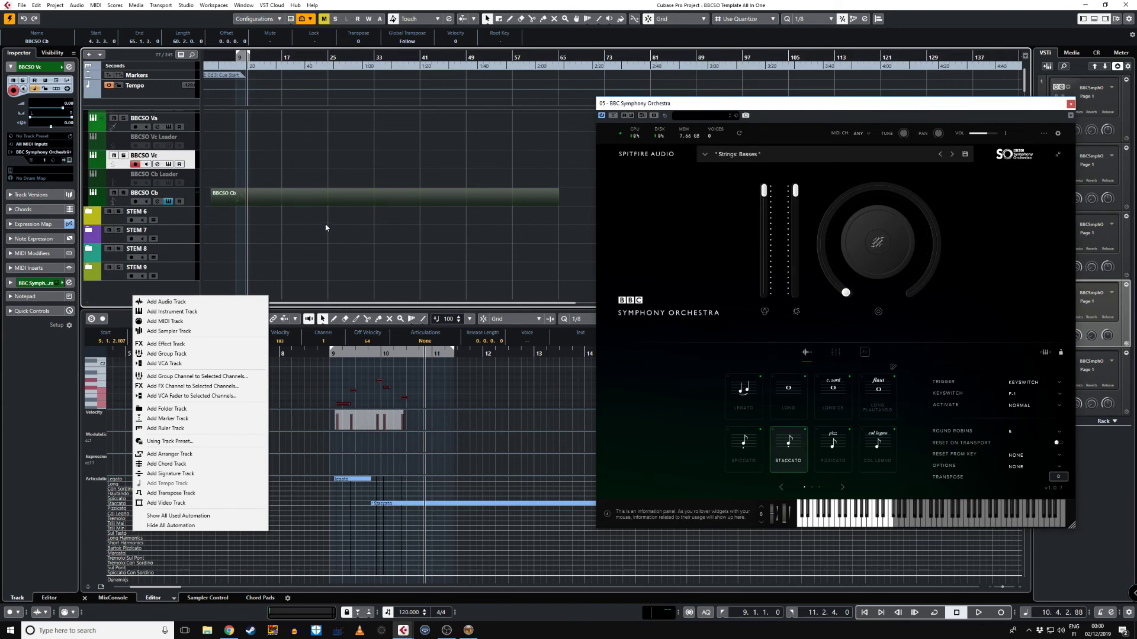
click(359, 241)
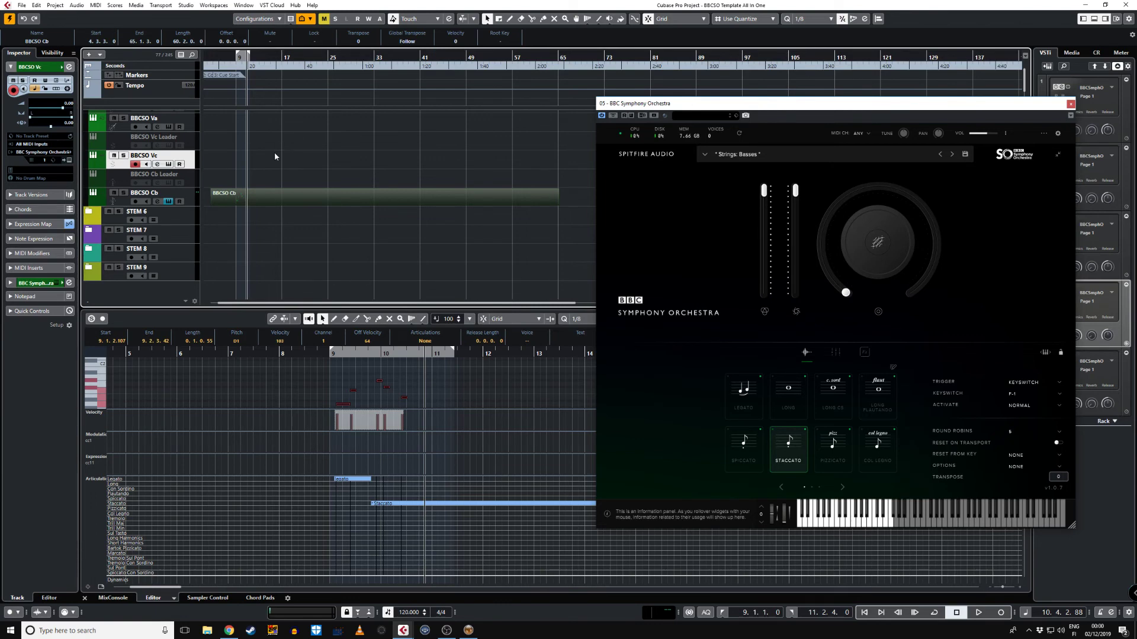
Look over the track list from the WINDS folder to STRINGS and switch away from the Basses instrument window.
scroll(265, 176, up, 8)
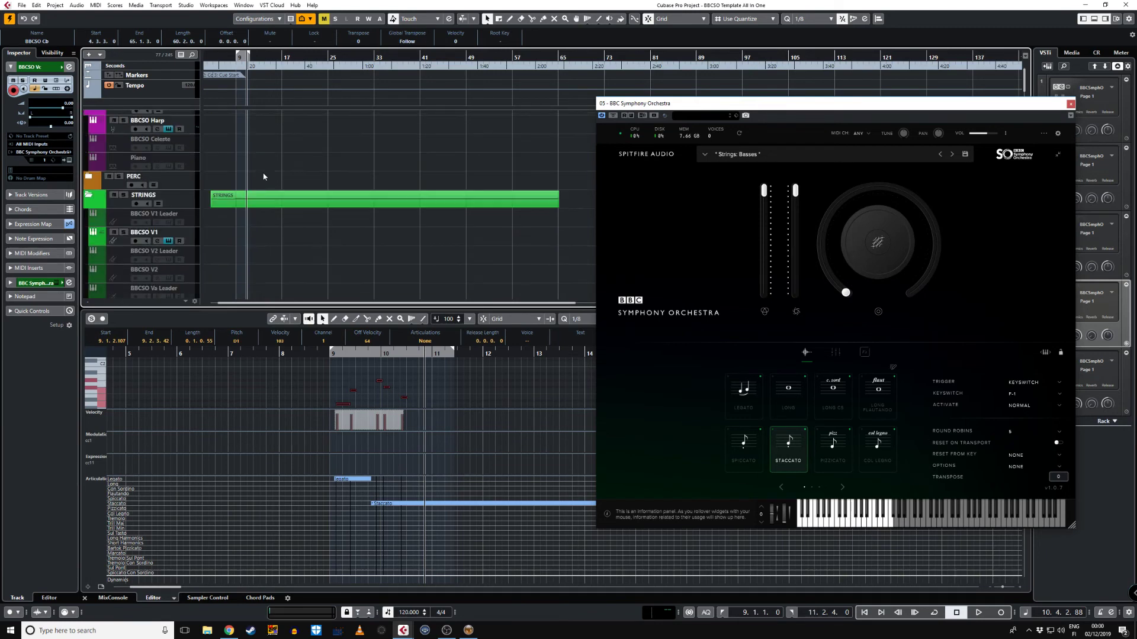
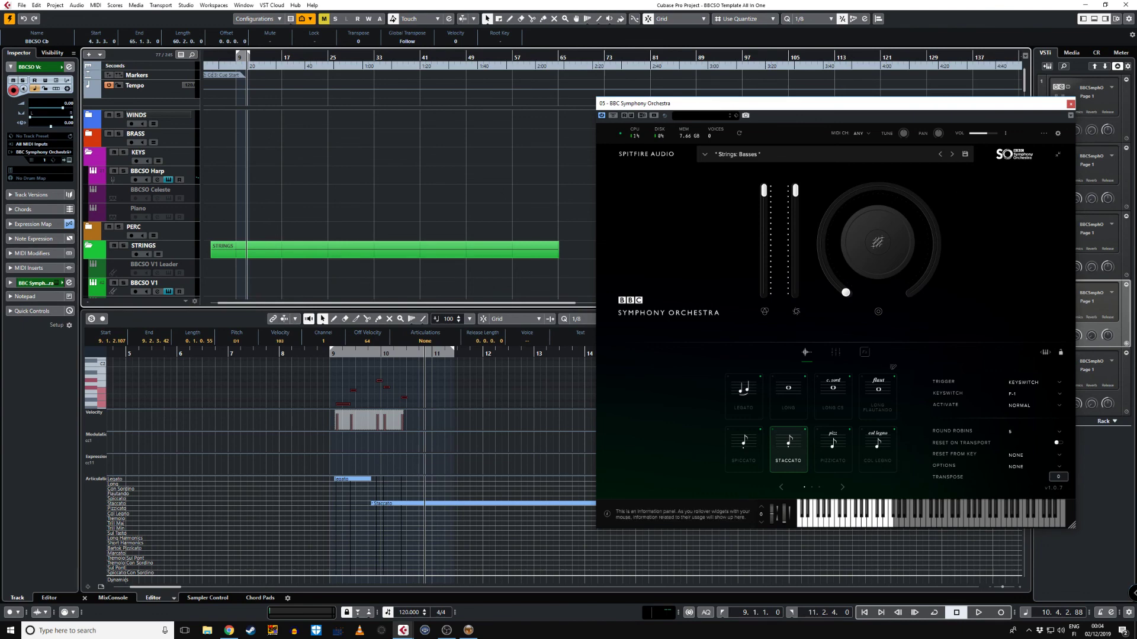
key(alt+Tab)
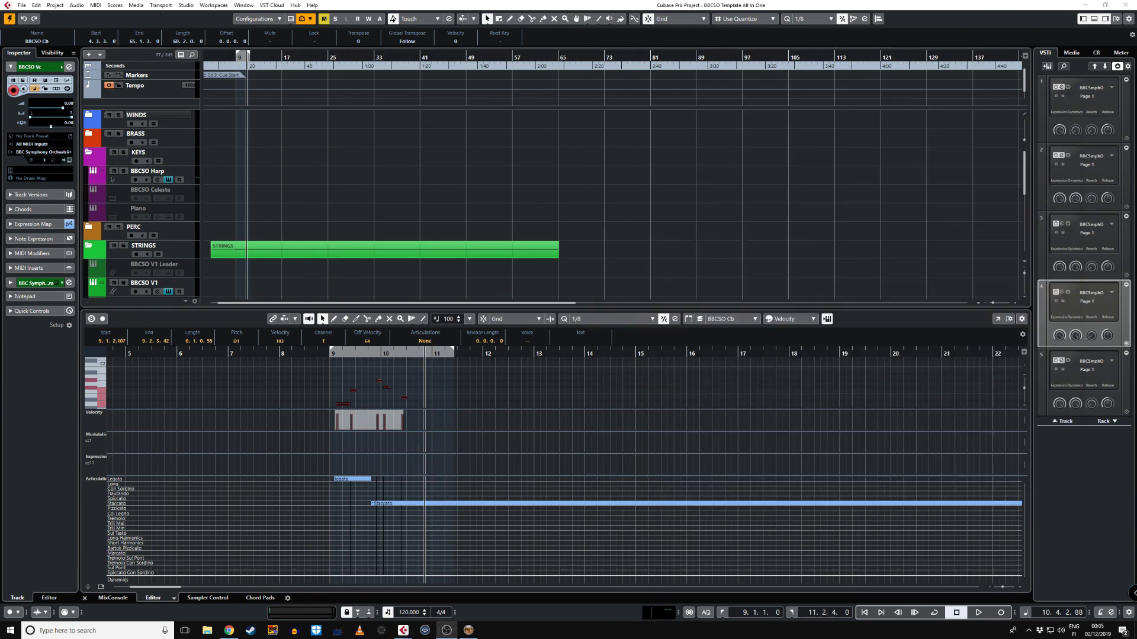